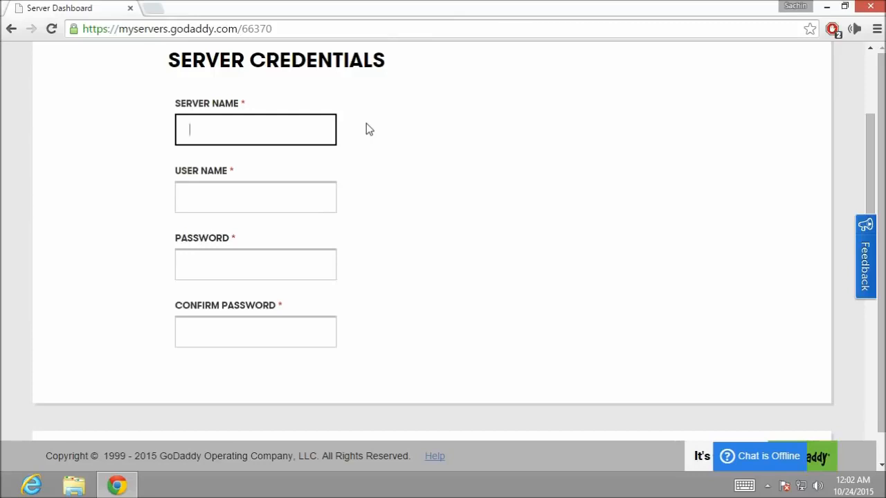
- Fill in the server name and the account user name in the server credentials form
{"action": "type", "text": "itzozsachin"}
{"action": "key", "text": "Tab"}
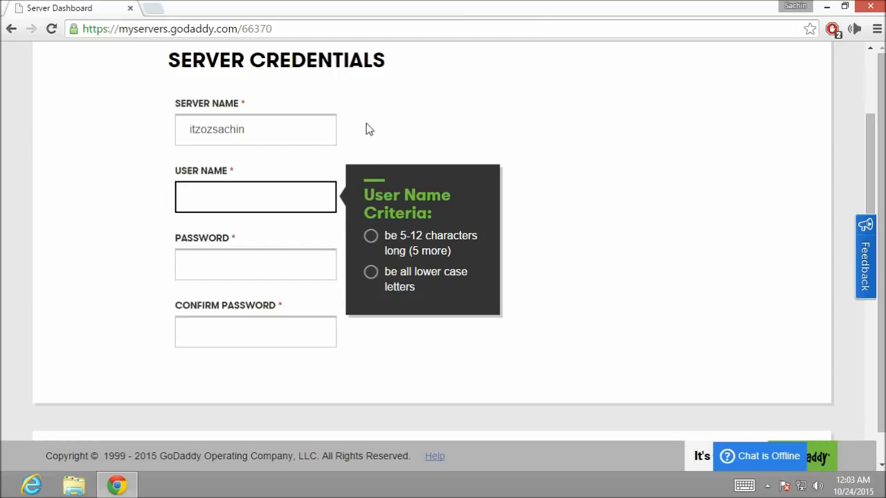
{"action": "type", "text": "sachinsamy"}
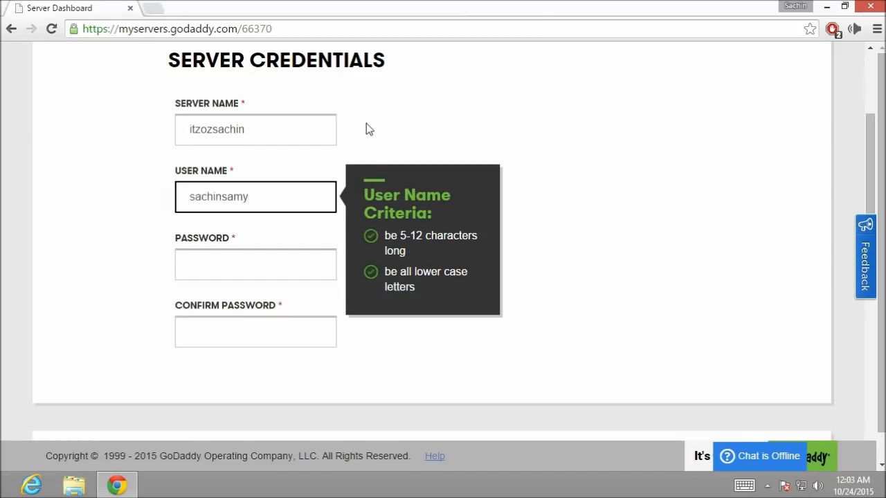
{"action": "double_click", "coordinate": [290, 195]}
{"action": "scroll", "coordinate": [291, 195], "scroll_direction": "down", "scroll_amount": 1}
{"action": "scroll", "coordinate": [303, 163], "scroll_direction": "up", "scroll_amount": 2}
- Enter a password that meets the listed criteria and repeat it in the confirmation field
{"action": "left_click", "coordinate": [259, 324]}
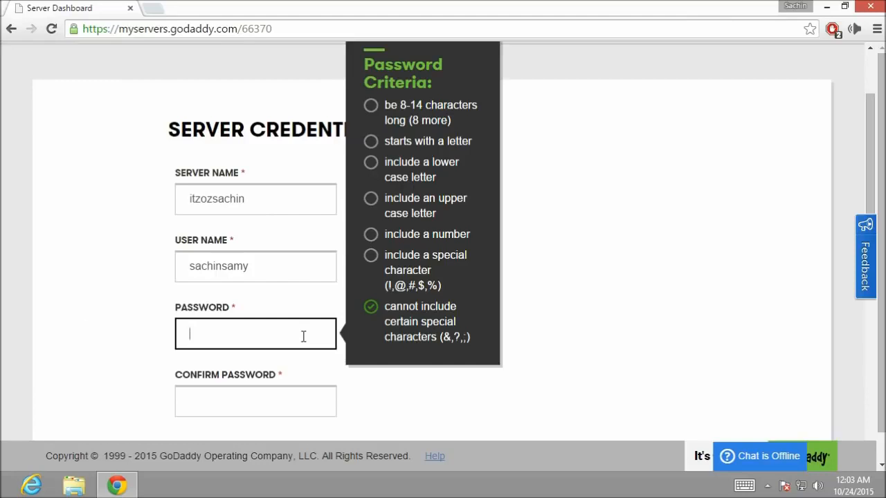
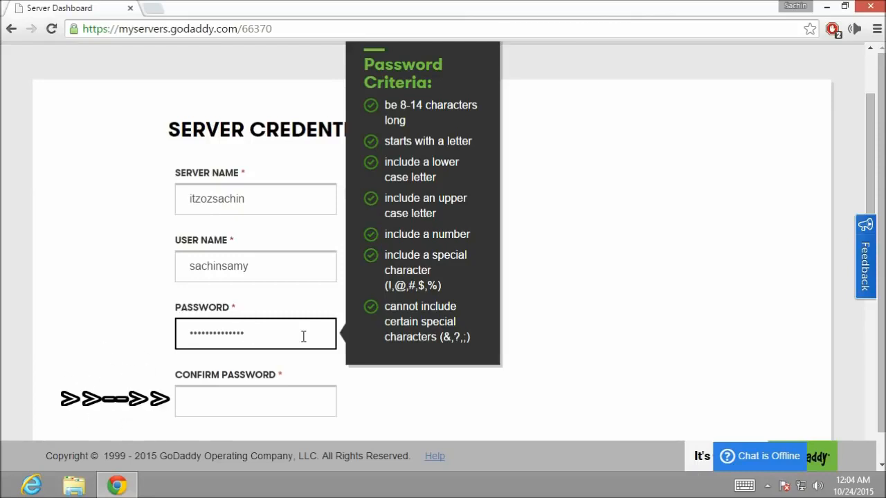
{"action": "left_click", "coordinate": [294, 405]}
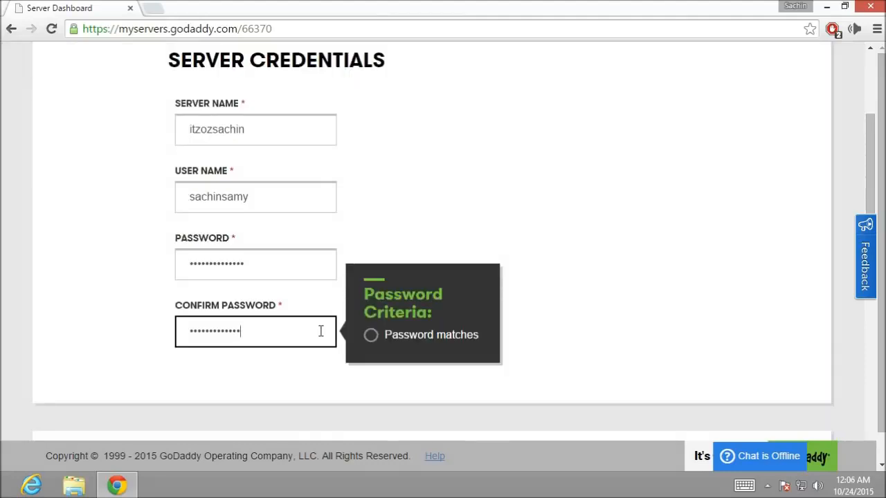
{"action": "type", "text": "•"}
{"action": "left_click", "coordinate": [391, 340]}
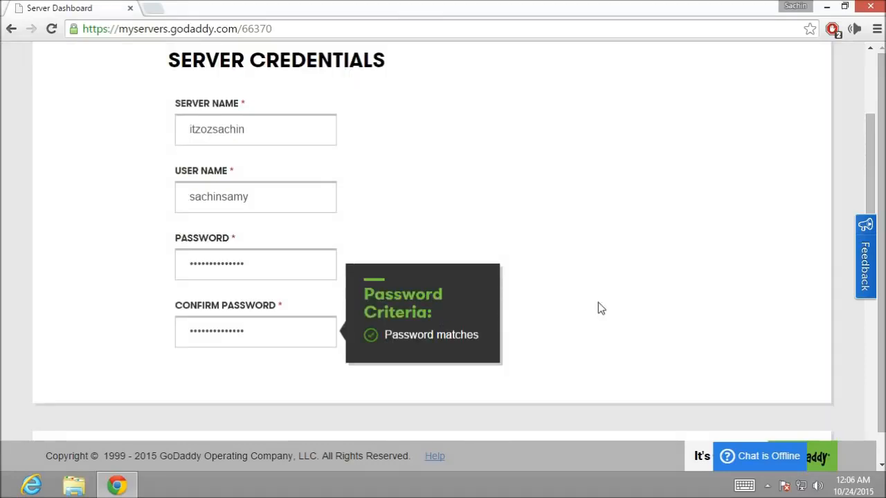
- Choose Windows 2012 R2 as the server's operating system and create the server
{"action": "scroll", "coordinate": [570, 281], "scroll_direction": "down", "scroll_amount": 2}
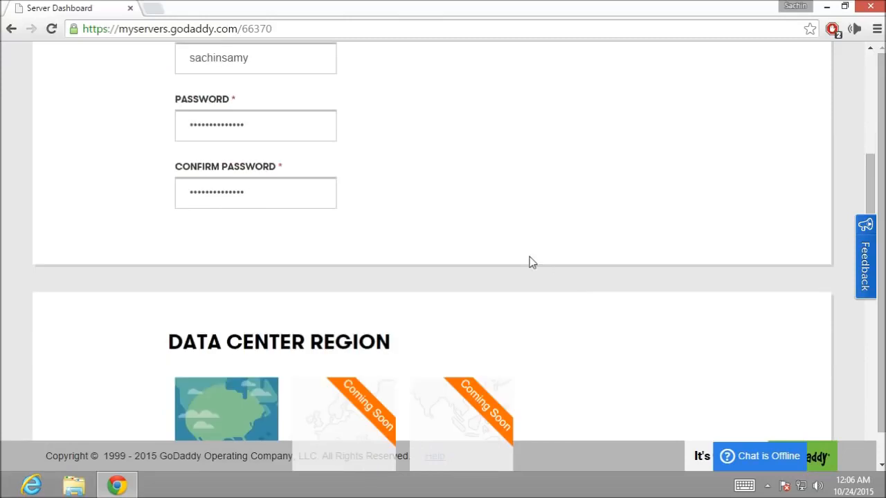
{"action": "scroll", "coordinate": [531, 261], "scroll_direction": "down", "scroll_amount": 3}
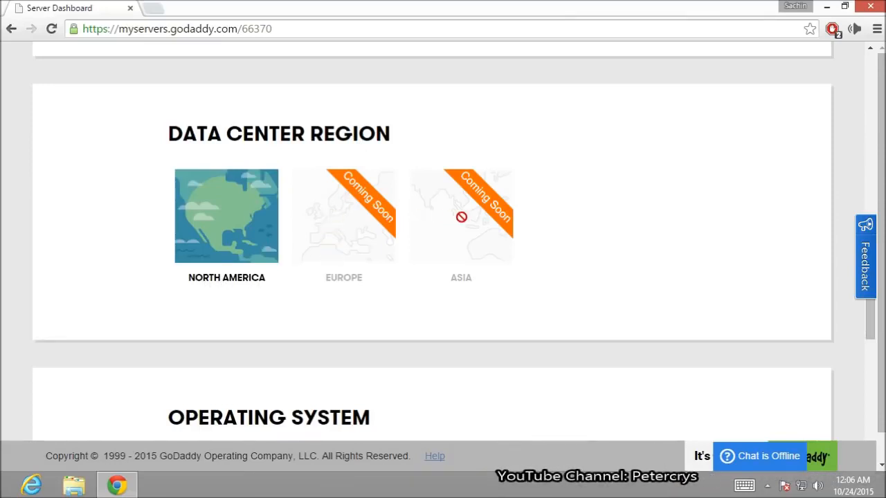
{"action": "scroll", "coordinate": [221, 290], "scroll_direction": "down", "scroll_amount": 2}
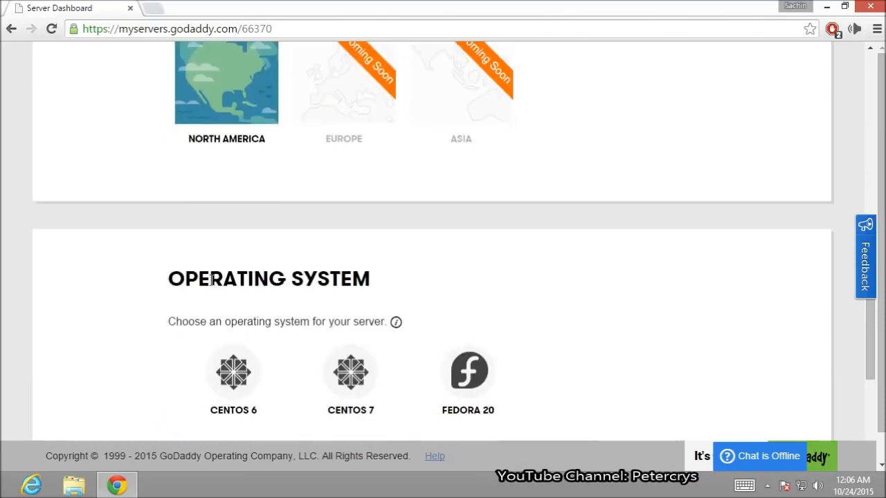
{"action": "scroll", "coordinate": [202, 272], "scroll_direction": "down", "scroll_amount": 1}
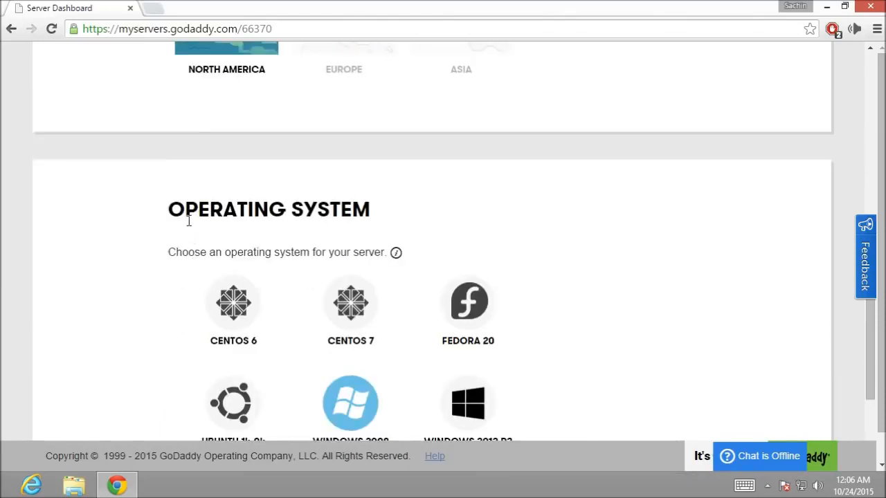
{"action": "scroll", "coordinate": [187, 207], "scroll_direction": "down", "scroll_amount": 1}
{"action": "scroll", "coordinate": [187, 153], "scroll_direction": "down", "scroll_amount": 1}
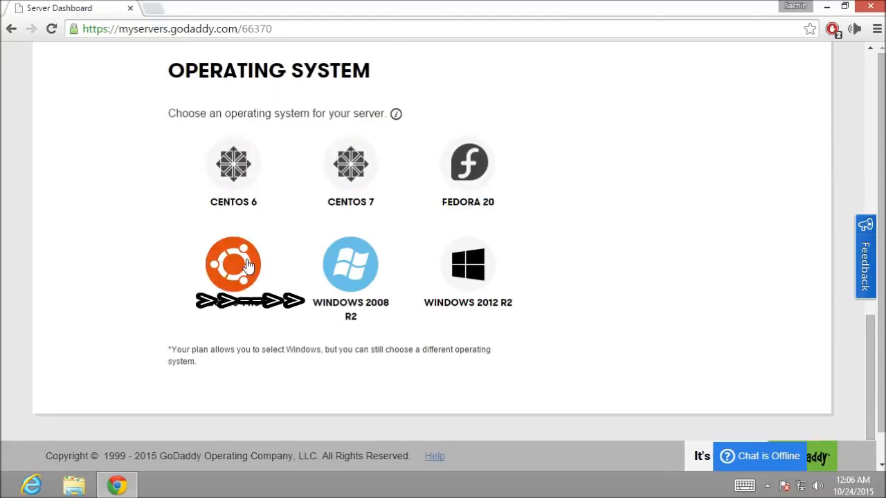
{"action": "left_click", "coordinate": [471, 276]}
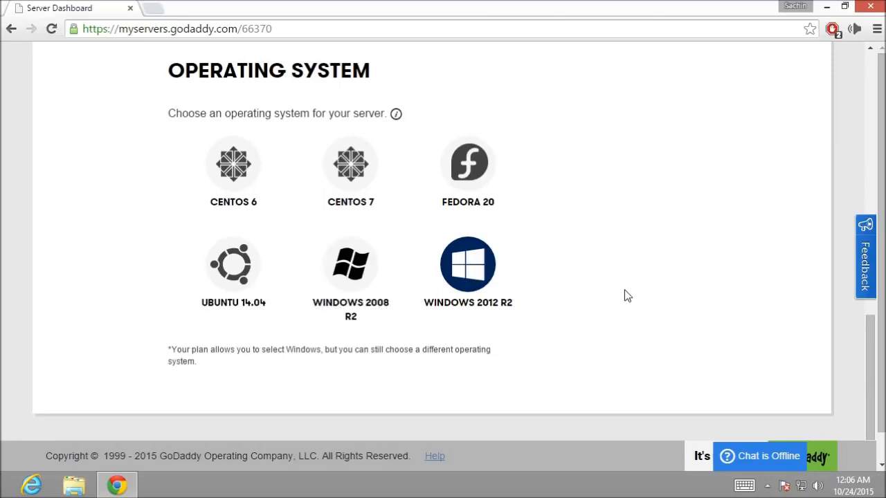
{"action": "scroll", "coordinate": [625, 289], "scroll_direction": "down", "scroll_amount": 3}
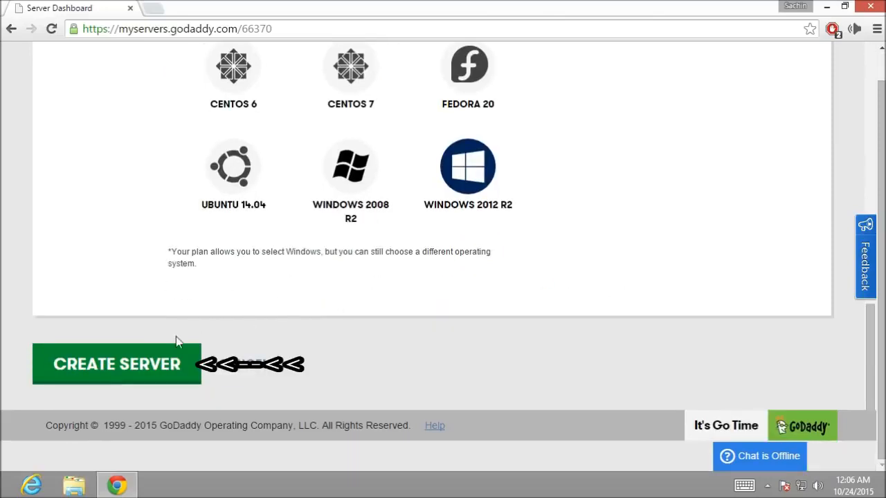
{"action": "left_click", "coordinate": [119, 372]}
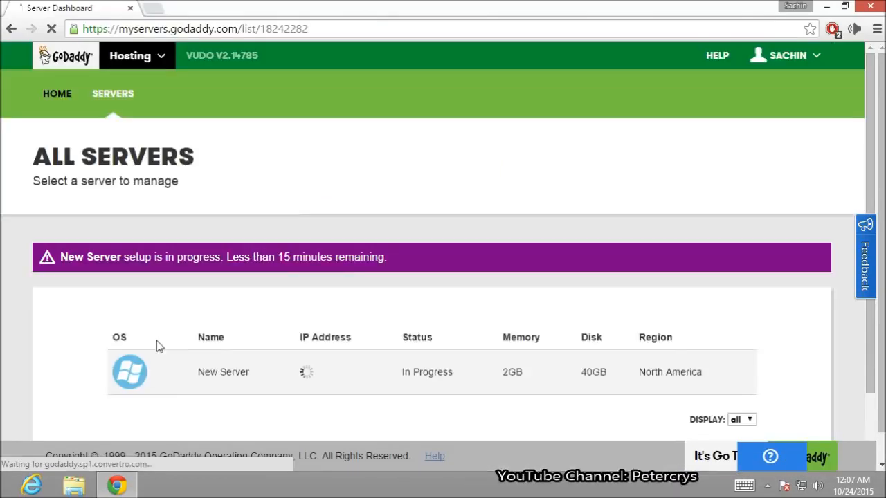
- Open the new server from the server list and review its usage stats, recent requests and details
{"action": "scroll", "coordinate": [363, 260], "scroll_direction": "down", "scroll_amount": 1}
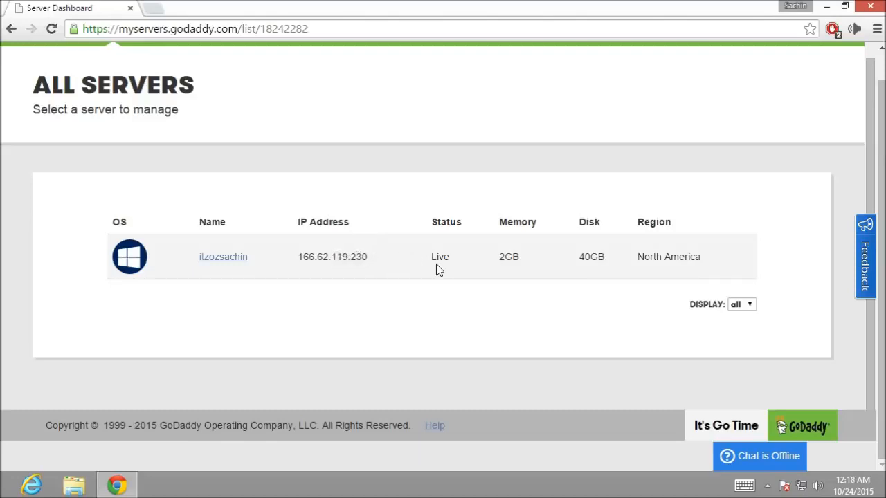
{"action": "left_click", "coordinate": [227, 263]}
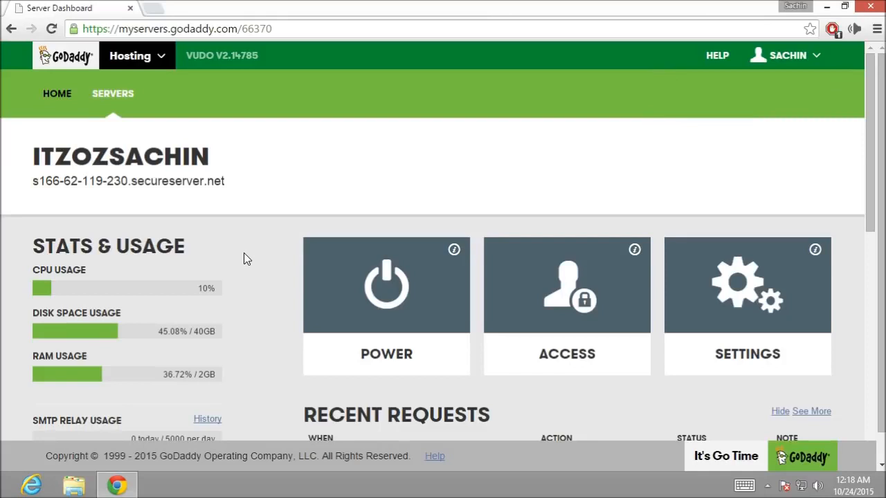
{"action": "scroll", "coordinate": [243, 258], "scroll_direction": "down", "scroll_amount": 2}
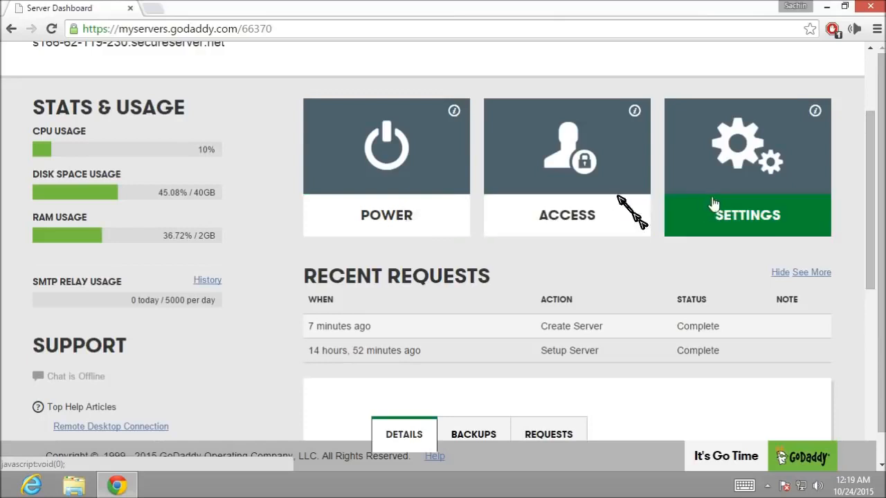
{"action": "scroll", "coordinate": [407, 254], "scroll_direction": "down", "scroll_amount": 1}
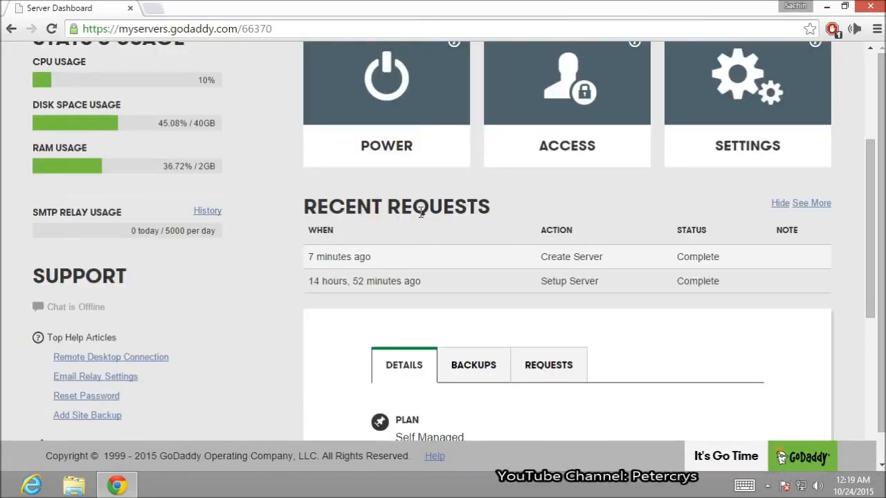
{"action": "scroll", "coordinate": [420, 212], "scroll_direction": "down", "scroll_amount": 2}
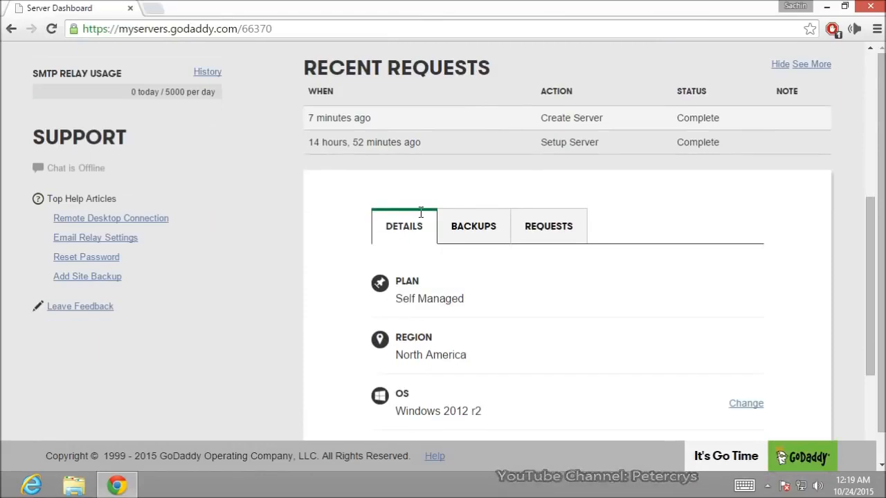
{"action": "scroll", "coordinate": [420, 212], "scroll_direction": "down", "scroll_amount": 3}
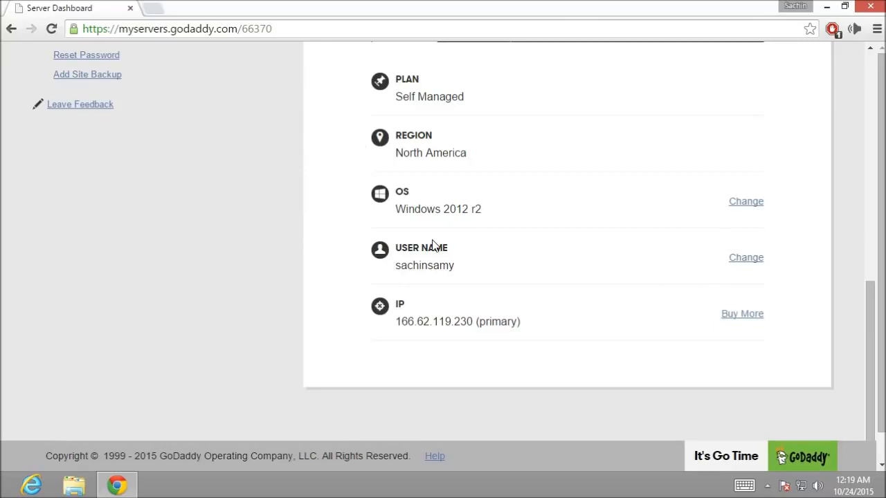
{"action": "scroll", "coordinate": [434, 246], "scroll_direction": "up", "scroll_amount": 2}
{"action": "scroll", "coordinate": [437, 248], "scroll_direction": "up", "scroll_amount": 2}
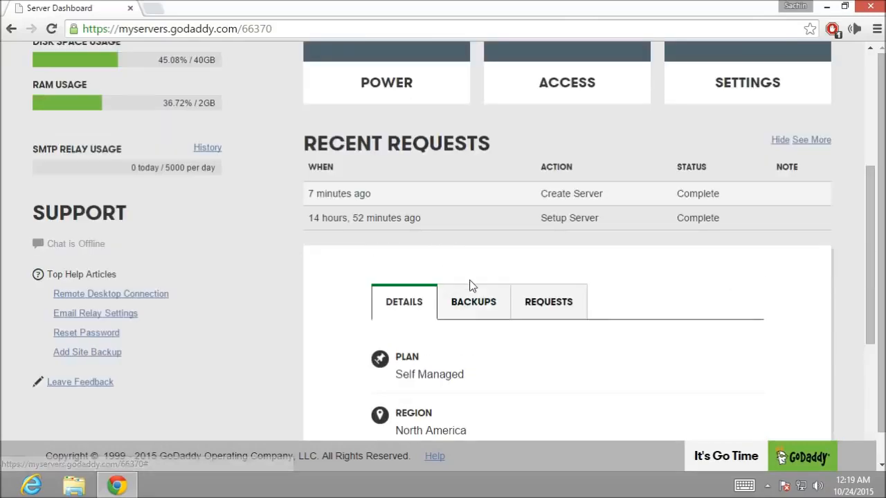
- View the server's backup options and its request history
{"action": "left_click", "coordinate": [460, 299]}
{"action": "scroll", "coordinate": [477, 298], "scroll_direction": "down", "scroll_amount": 1}
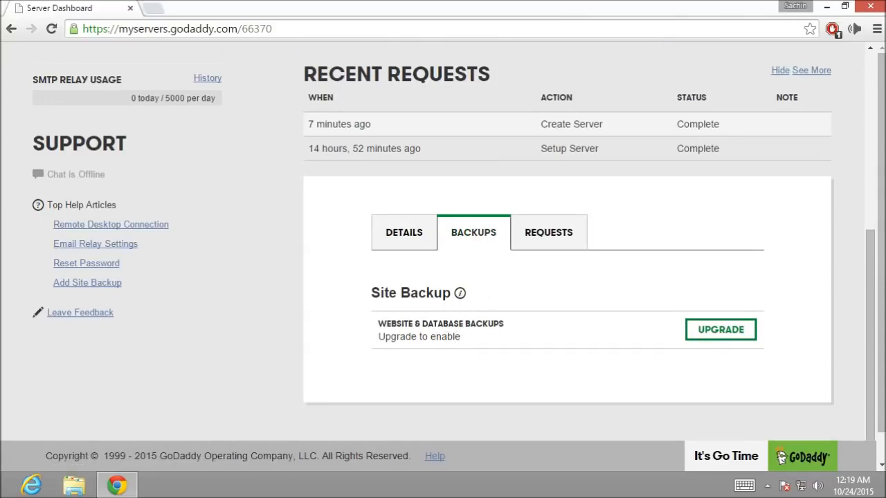
{"action": "left_click", "coordinate": [544, 242]}
{"action": "scroll", "coordinate": [545, 243], "scroll_direction": "up", "scroll_amount": 1}
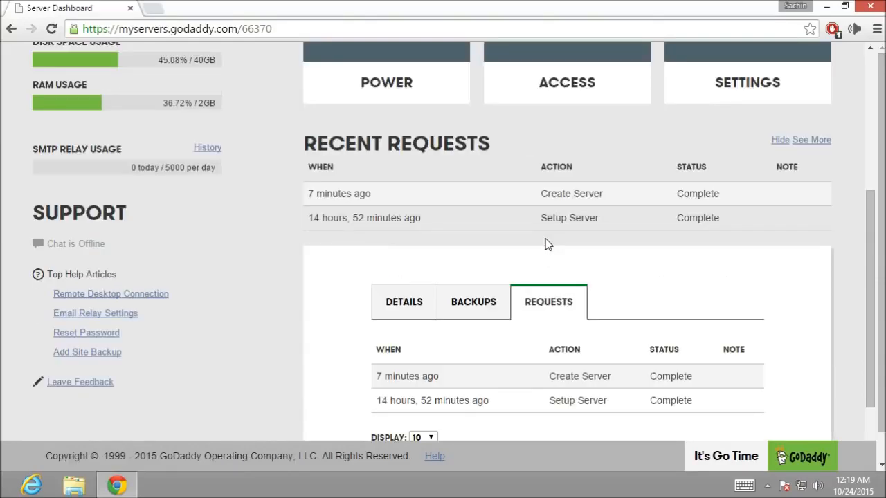
- Check the server's power status and close the dialog without restarting
{"action": "scroll", "coordinate": [547, 243], "scroll_direction": "up", "scroll_amount": 3}
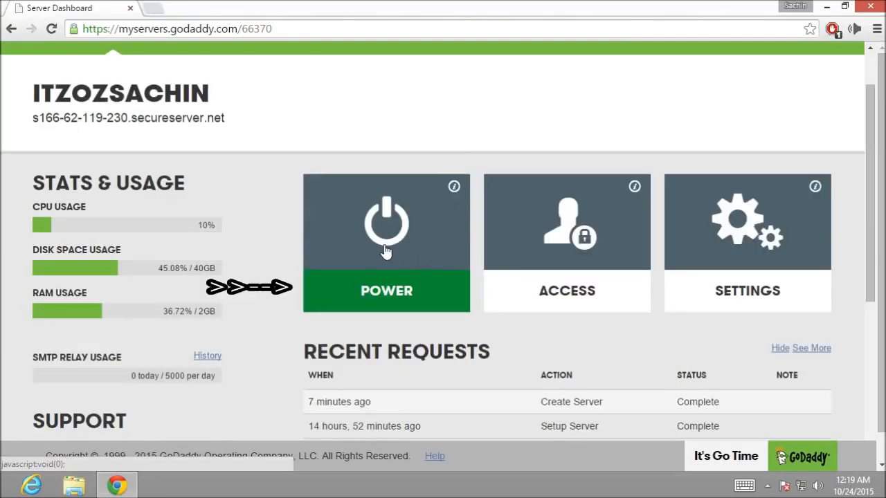
{"action": "left_click", "coordinate": [386, 251]}
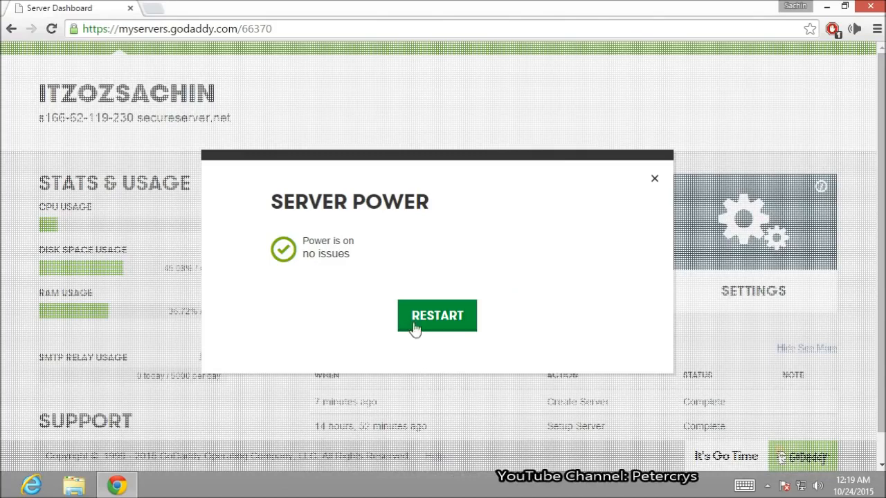
{"action": "left_click", "coordinate": [653, 180]}
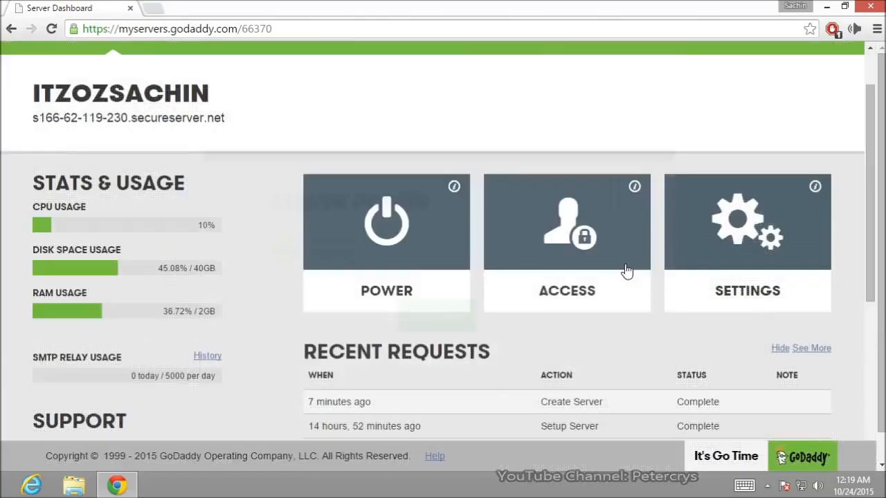
- Examine the server access credentials form and the server settings, closing each without making changes
{"action": "left_click", "coordinate": [544, 254]}
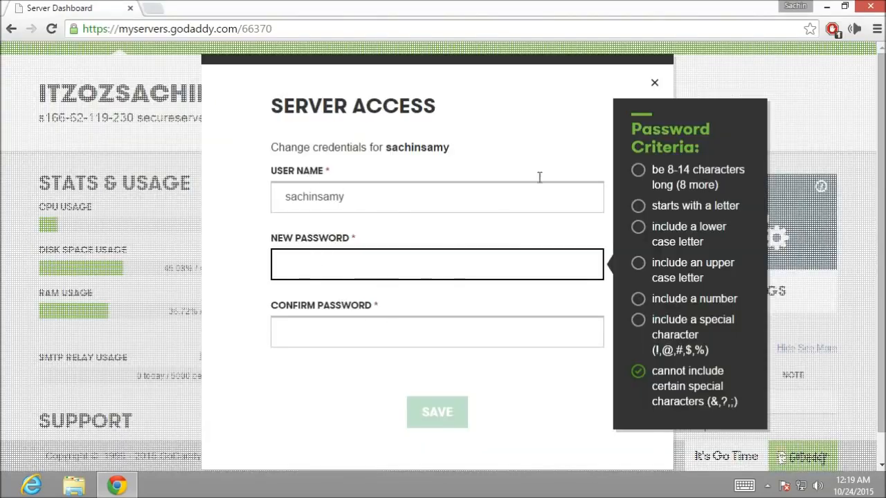
{"action": "left_click", "coordinate": [654, 84]}
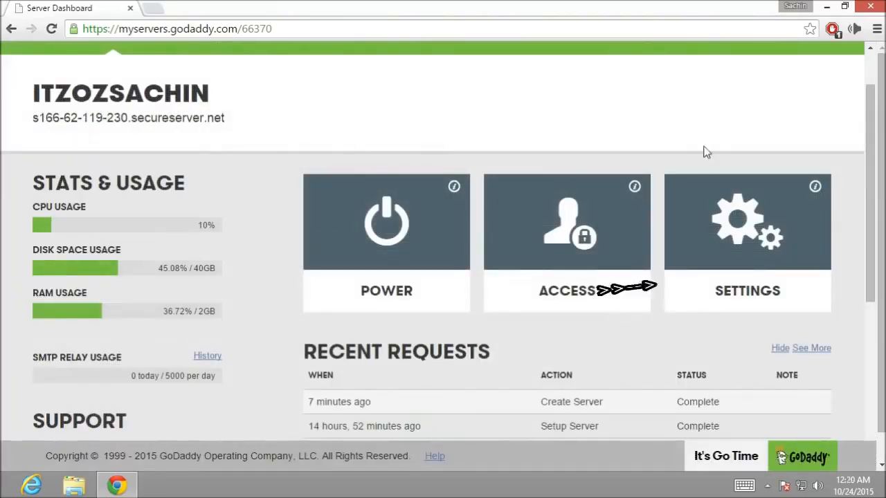
{"action": "left_click", "coordinate": [738, 244]}
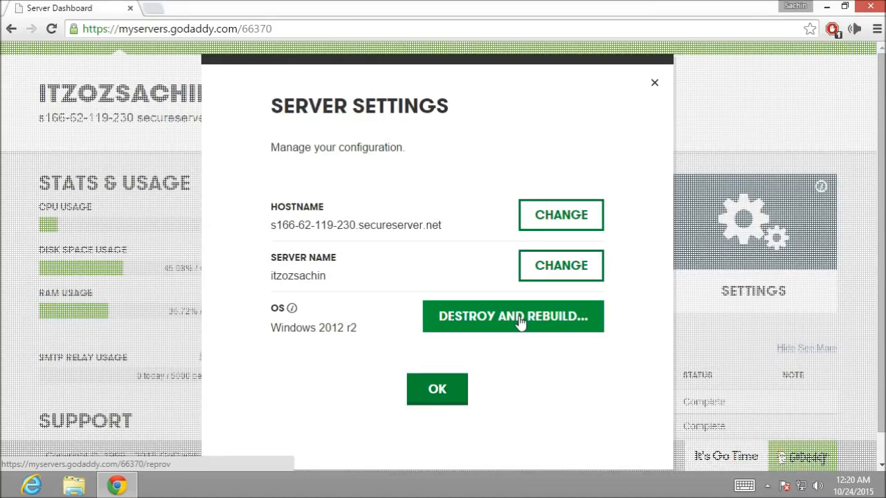
{"action": "left_click", "coordinate": [654, 84]}
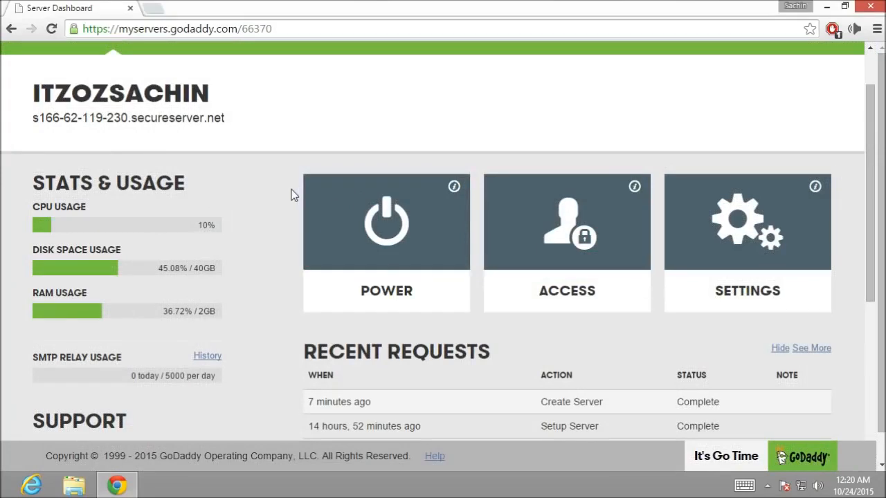
- Copy the server's primary IP address from its details
{"action": "scroll", "coordinate": [291, 195], "scroll_direction": "down", "scroll_amount": 3}
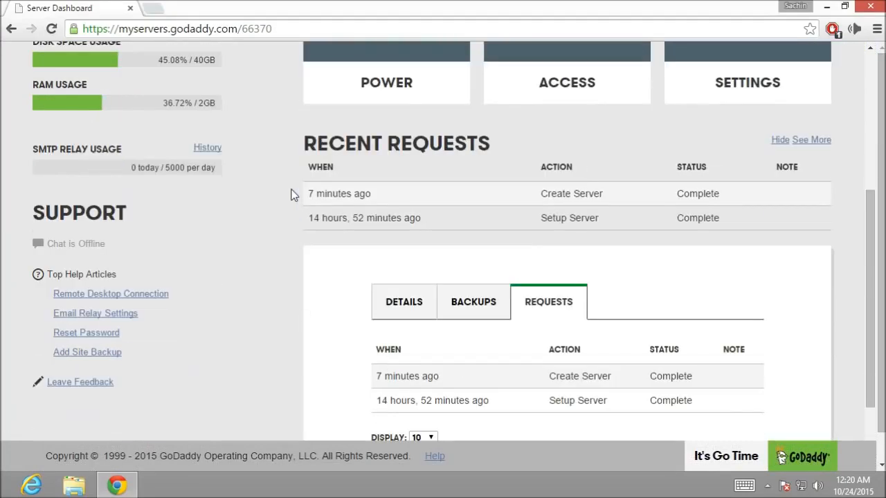
{"action": "left_click", "coordinate": [398, 309]}
{"action": "scroll", "coordinate": [312, 309], "scroll_direction": "down", "scroll_amount": 1}
{"action": "left_click_drag", "start_coordinate": [396, 391], "coordinate": [472, 391]}
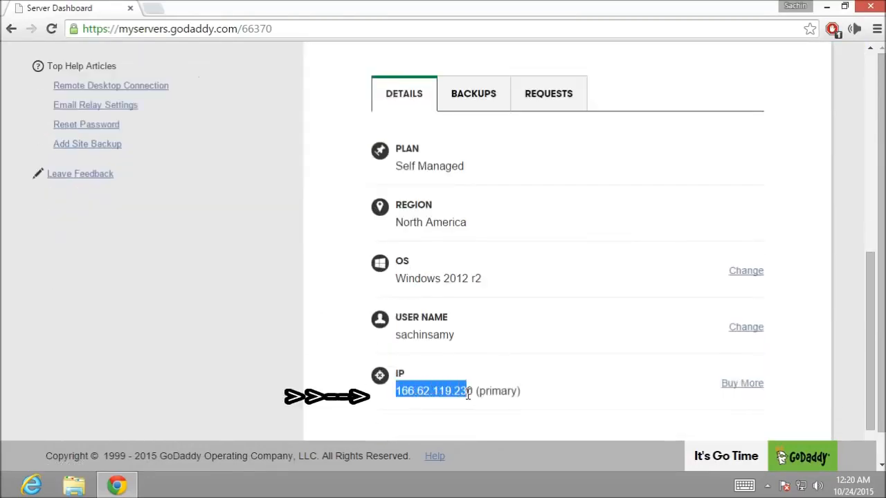
{"action": "right_click", "coordinate": [463, 391]}
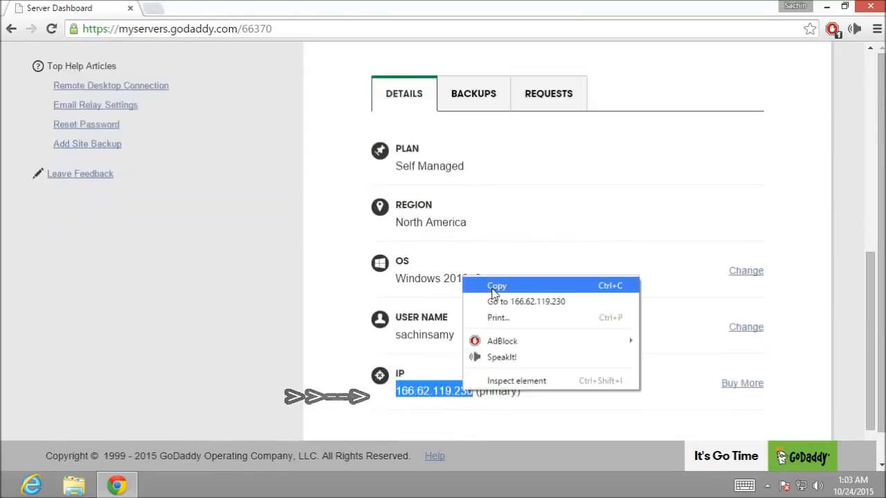
{"action": "left_click", "coordinate": [495, 287]}
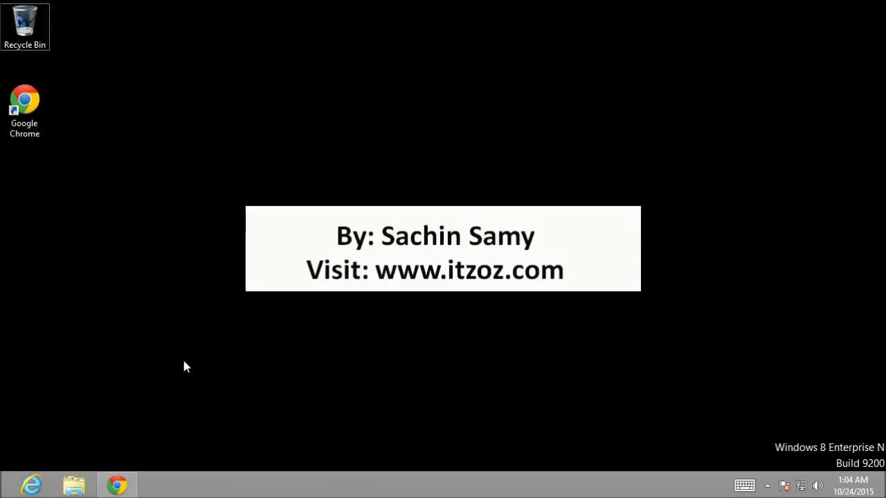
- Open Remote Desktop Connection with mstsc and set the computer to the copied IP address 166.62.119.230
{"action": "key", "text": "super+r"}
{"action": "type", "text": "mstsc"}
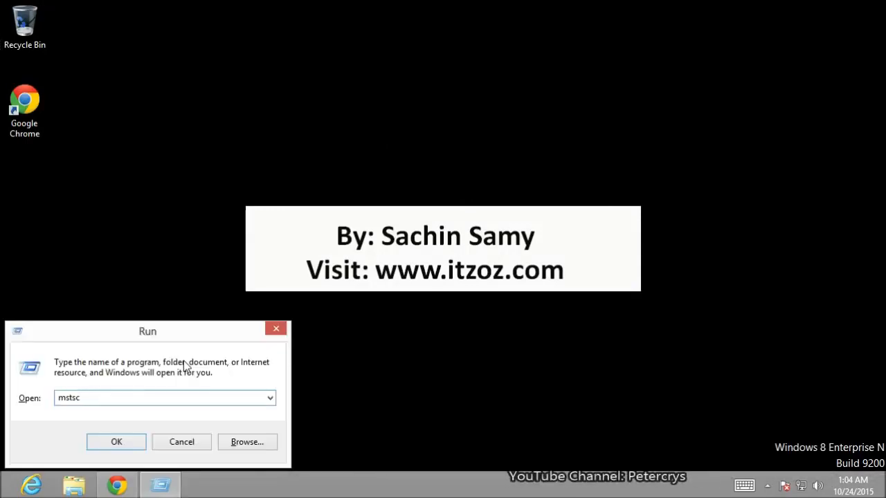
{"action": "key", "text": "Return"}
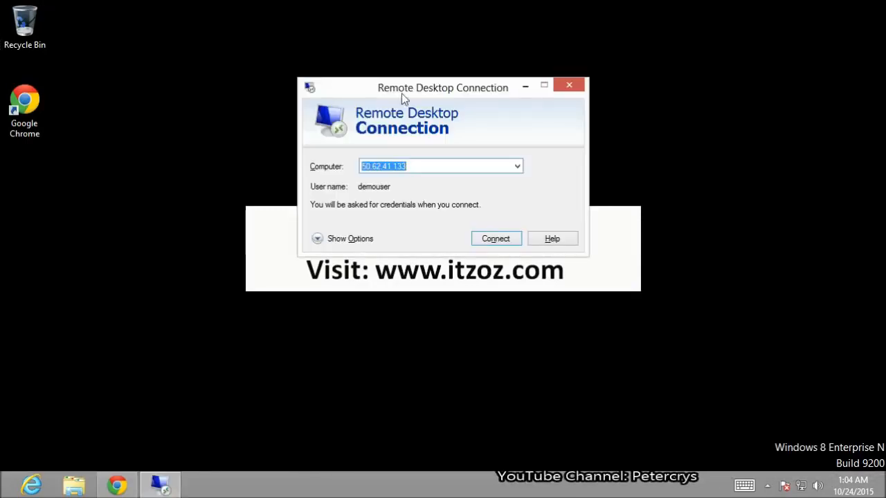
{"action": "right_click", "coordinate": [419, 164]}
{"action": "left_click", "coordinate": [339, 225]}
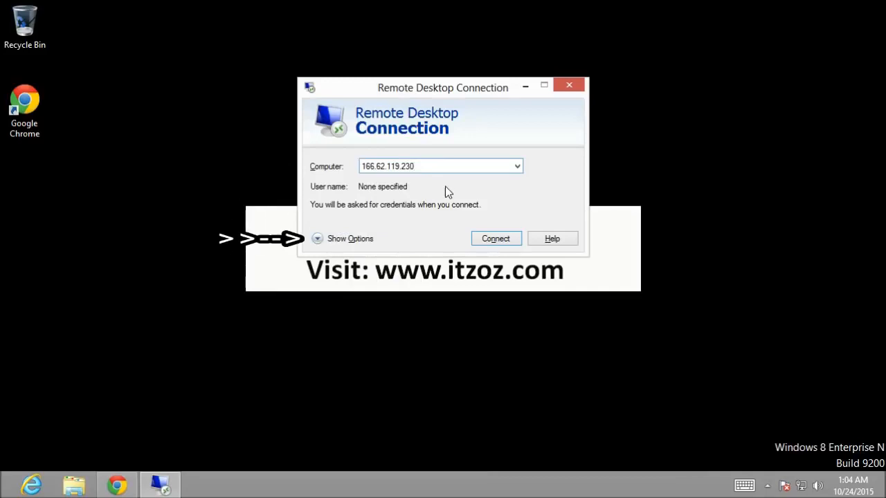
- Expand the connection options, enter the server account's user name, and start the connection
{"action": "left_click", "coordinate": [330, 240]}
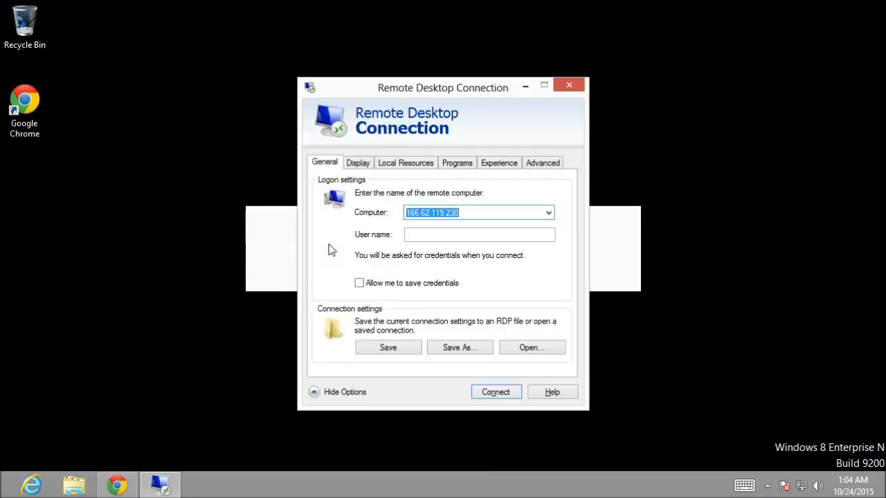
{"action": "left_click", "coordinate": [454, 238]}
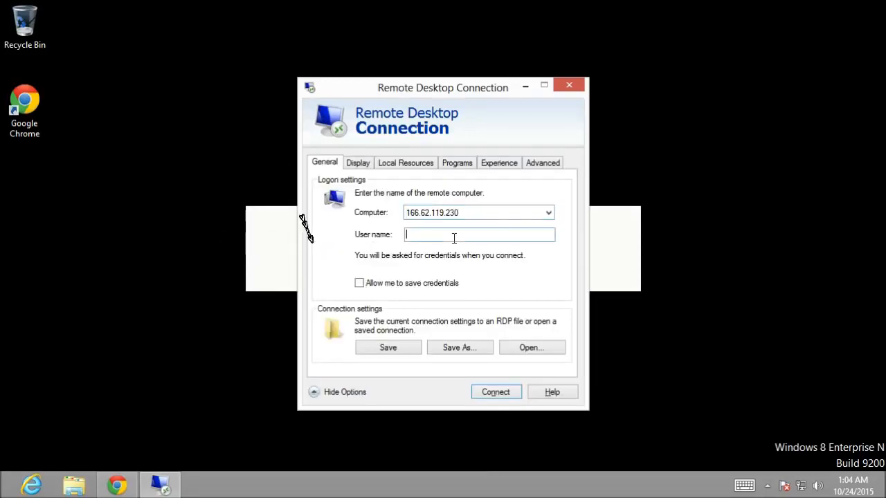
{"action": "type", "text": "sachinsamy"}
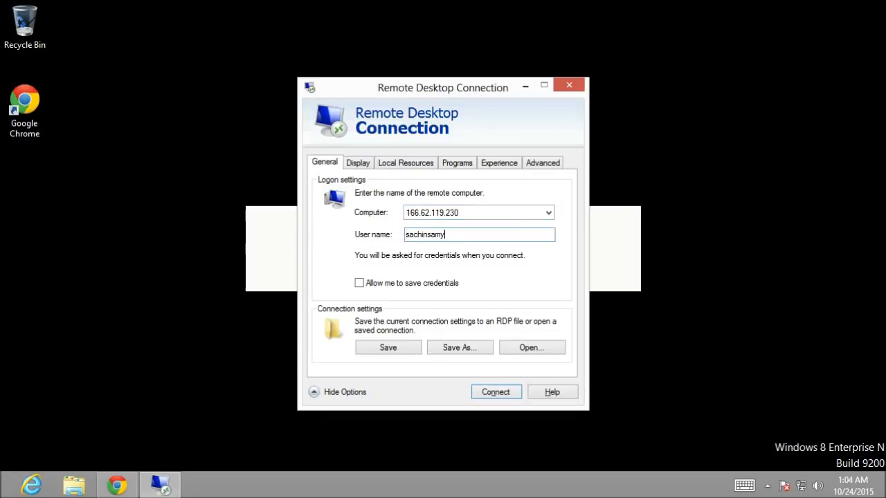
{"action": "left_click", "coordinate": [495, 395]}
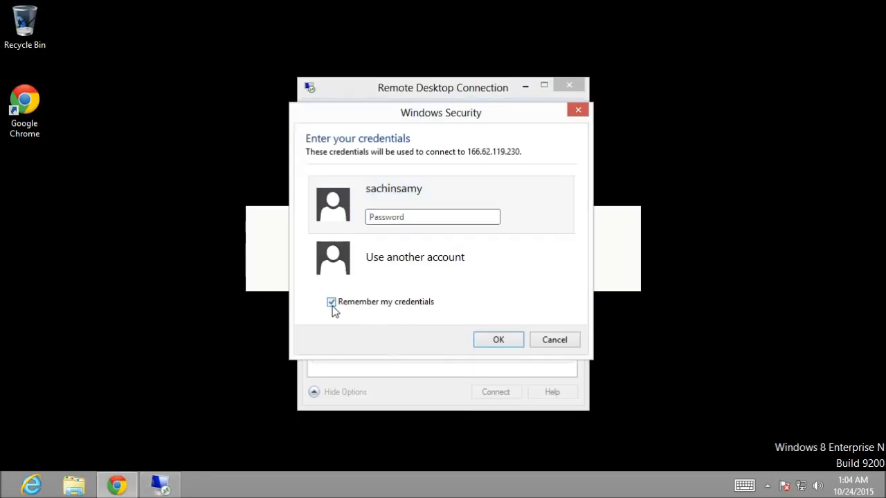
- Enter the server account password and connect despite the certificate warning
{"action": "left_click", "coordinate": [439, 219]}
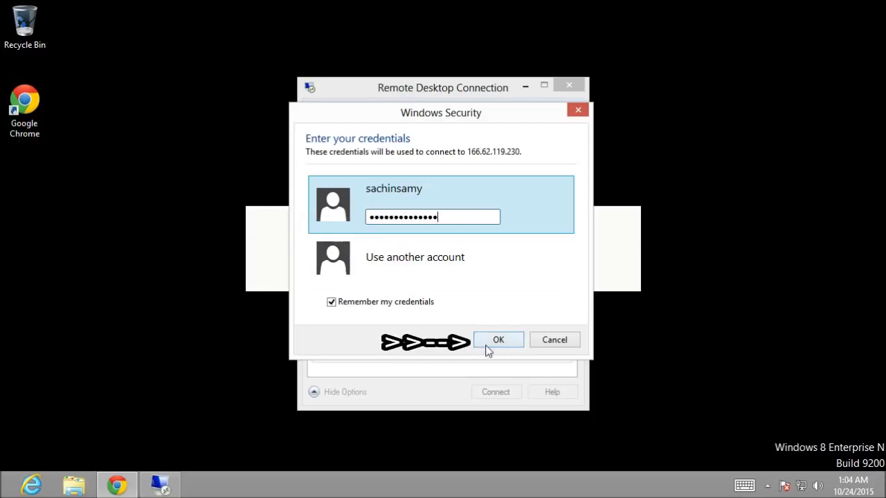
{"action": "left_click", "coordinate": [489, 346]}
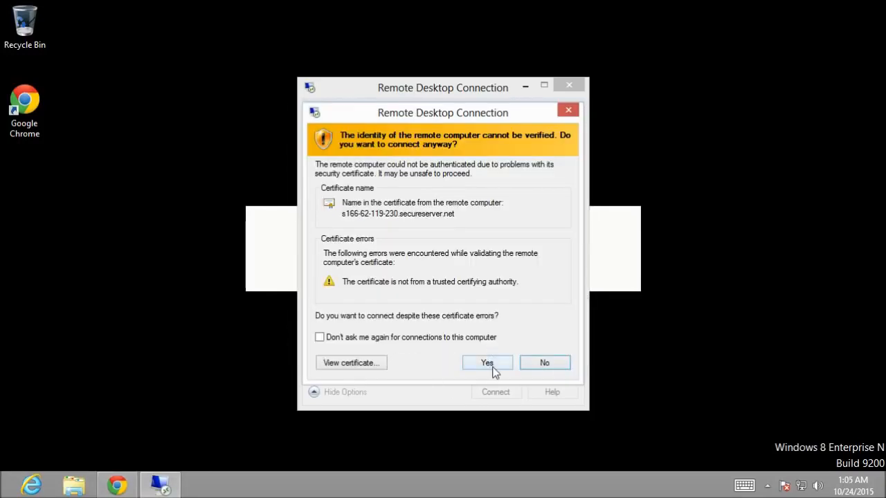
{"action": "left_click", "coordinate": [492, 367]}
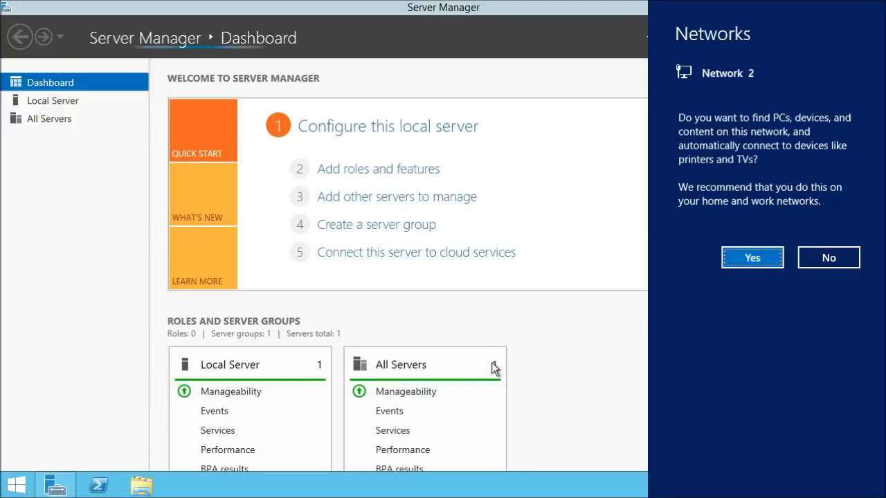
- Dismiss the network discovery prompt on the server and minimize Server Manager
{"action": "left_click", "coordinate": [506, 331]}
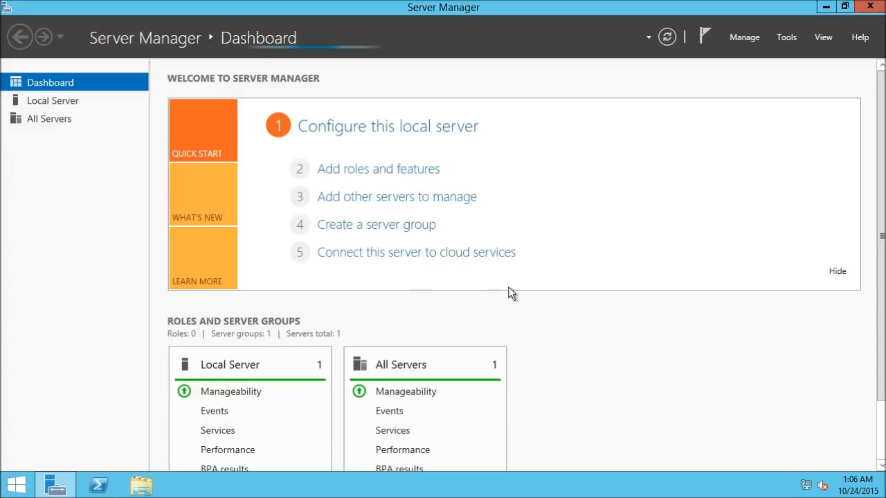
{"action": "left_click", "coordinate": [825, 7]}
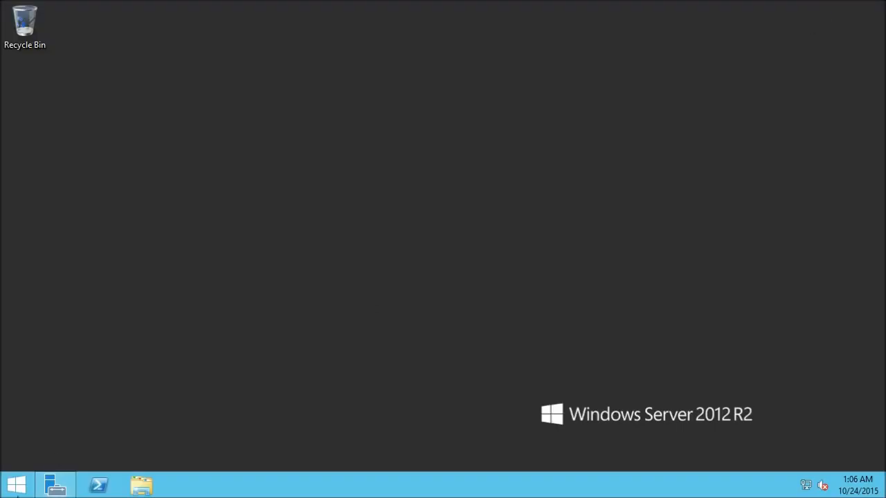
- Check the used and free space of Local Disk (C:) in its properties from This PC, then close the properties
{"action": "left_click", "coordinate": [17, 488]}
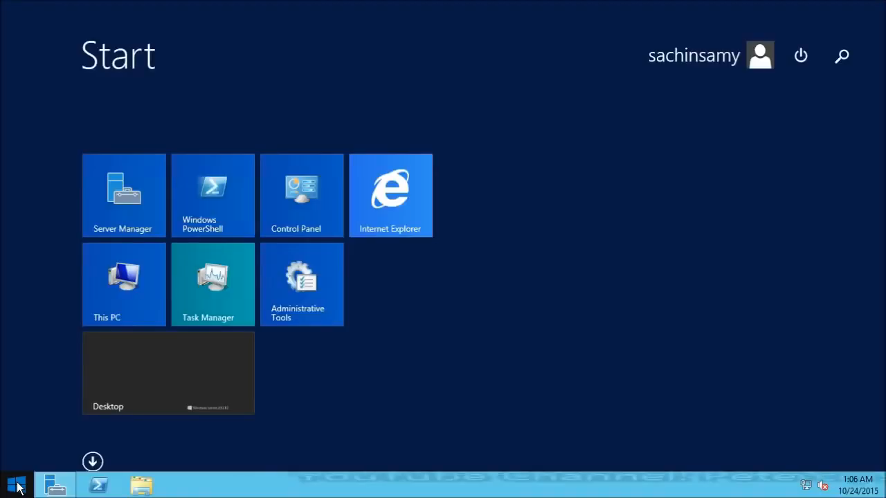
{"action": "left_click", "coordinate": [131, 285]}
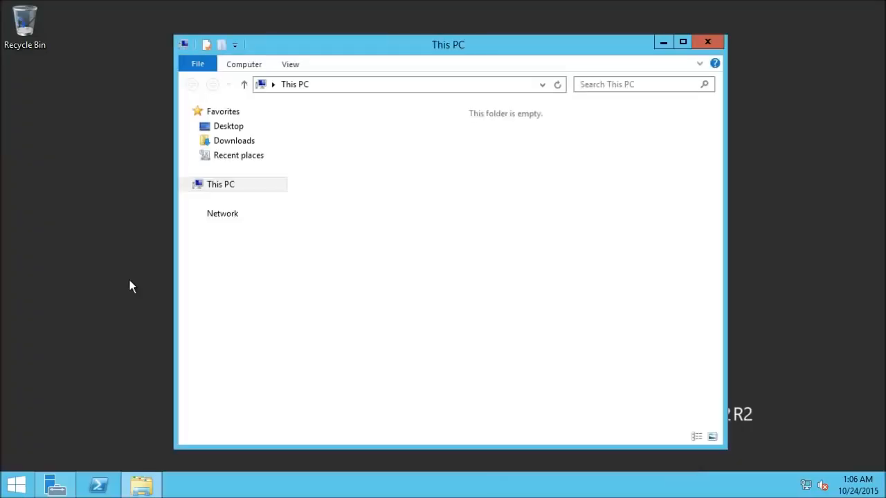
{"action": "left_click", "coordinate": [533, 277]}
{"action": "right_click", "coordinate": [533, 277]}
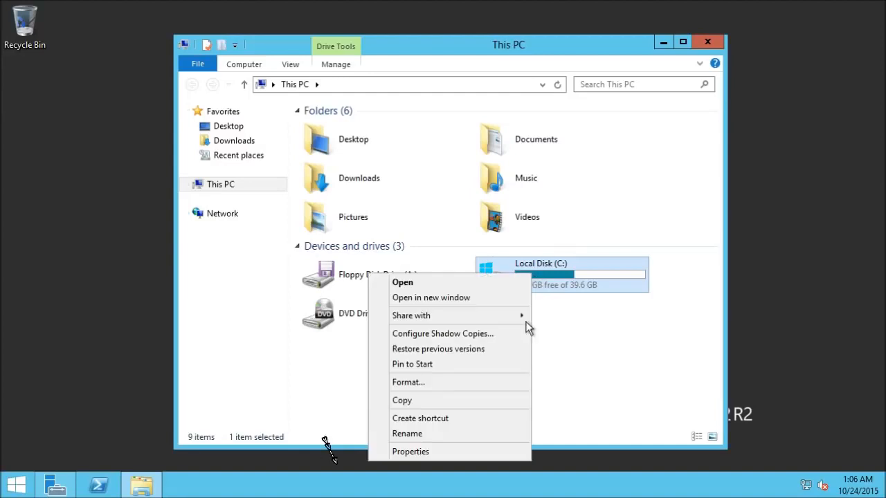
{"action": "left_click", "coordinate": [488, 451]}
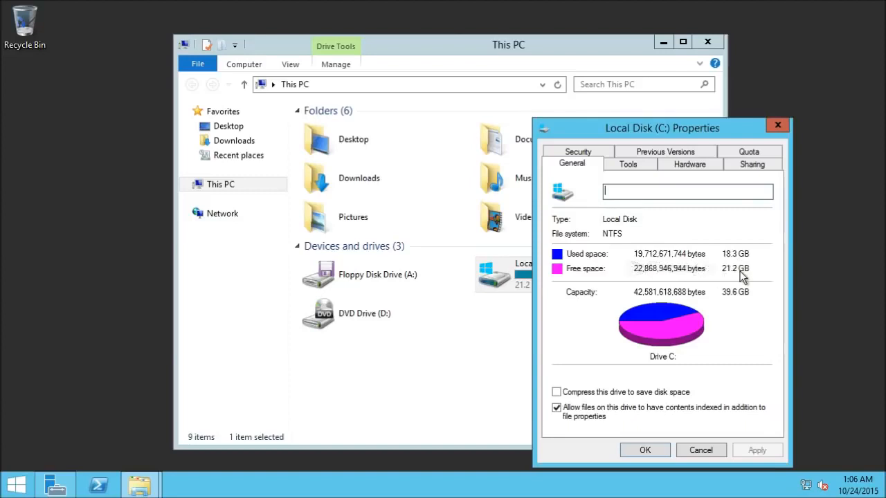
{"action": "left_click", "coordinate": [777, 126]}
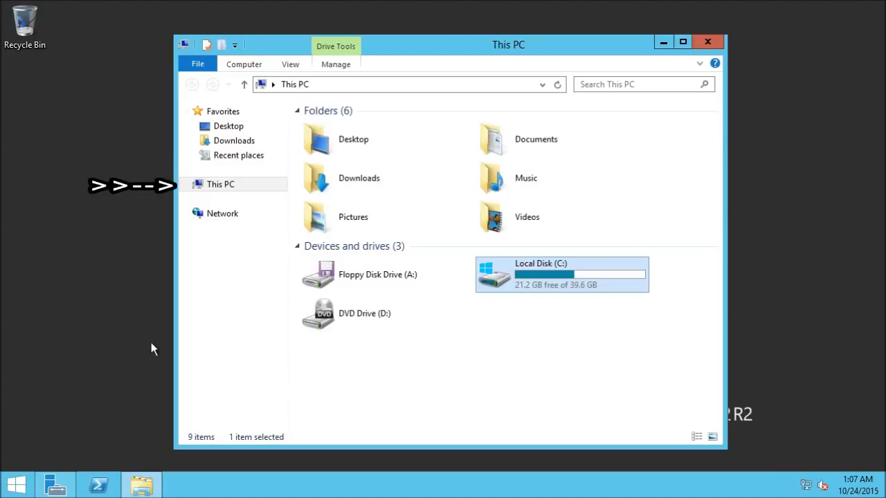
- View the server's basic system information through the properties of This PC
{"action": "right_click", "coordinate": [206, 184]}
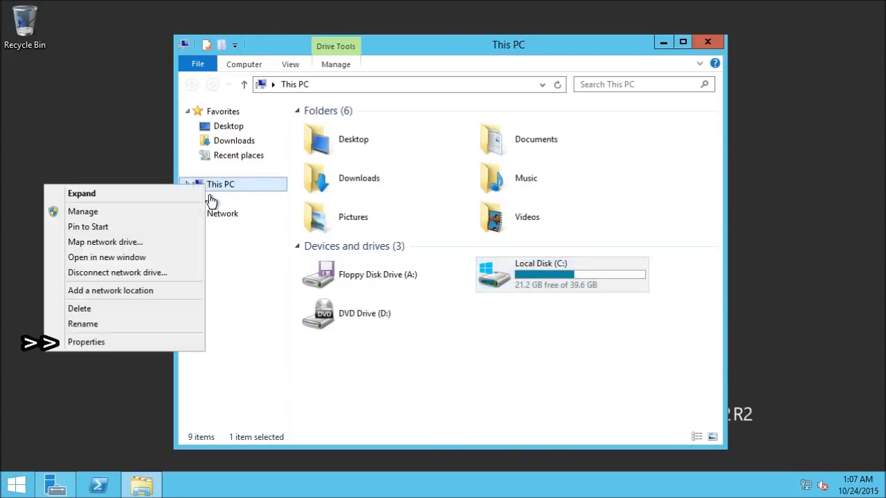
{"action": "left_click", "coordinate": [130, 343]}
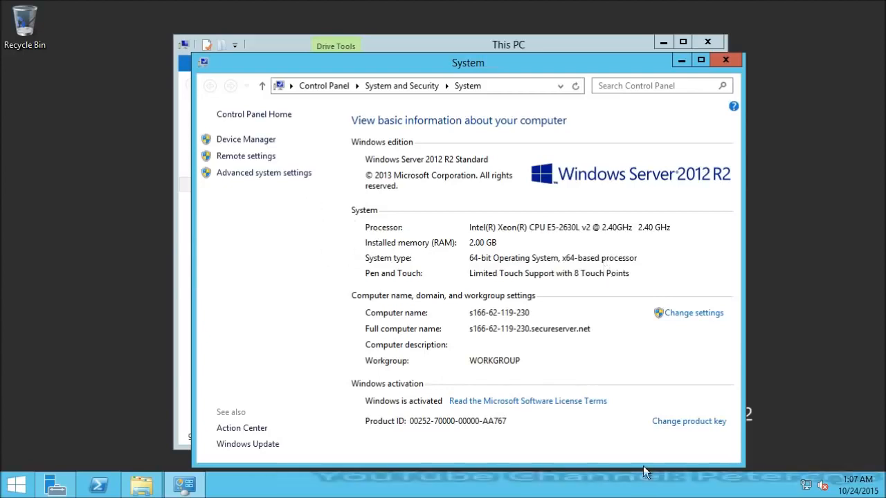
- Open Task Manager in its detailed view and examine the server's CPU performance
{"action": "right_click", "coordinate": [685, 486]}
{"action": "left_click", "coordinate": [713, 446]}
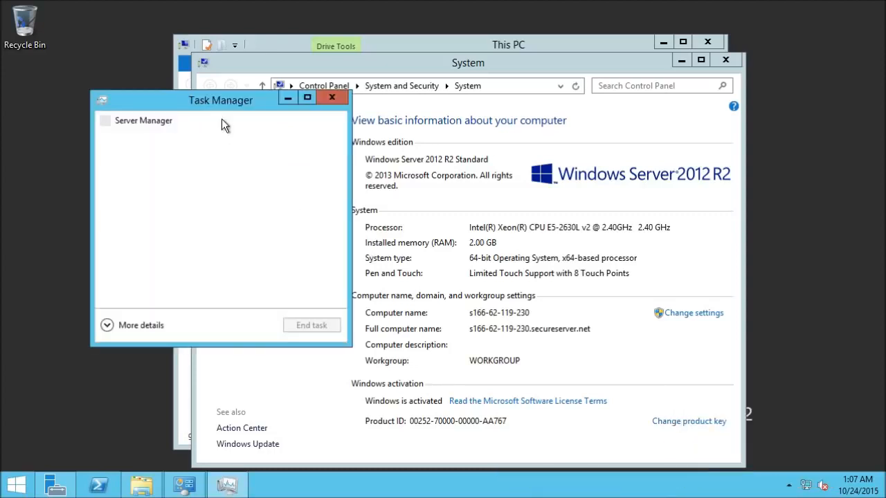
{"action": "double_click", "coordinate": [166, 118]}
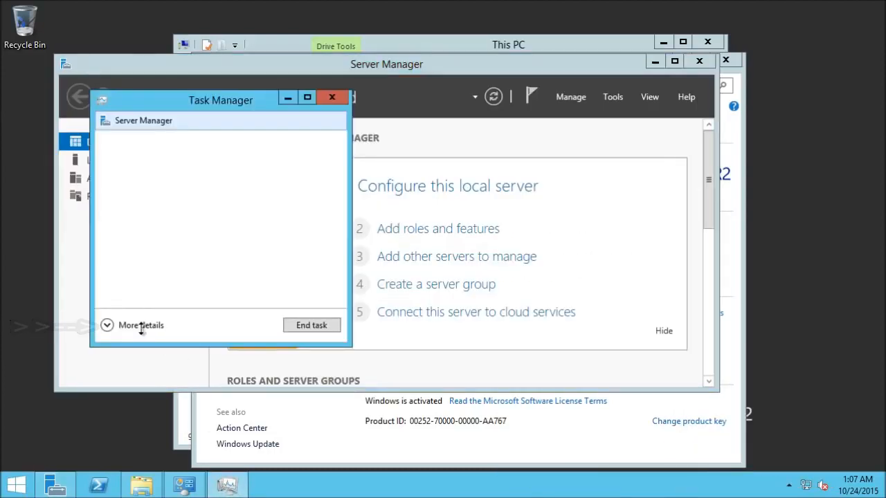
{"action": "left_click", "coordinate": [140, 326]}
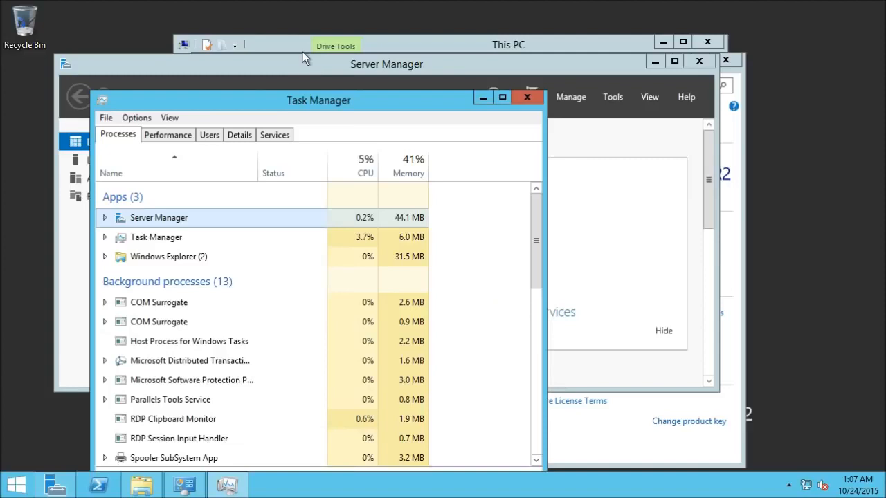
{"action": "left_click_drag", "start_coordinate": [302, 51], "coordinate": [296, 46]}
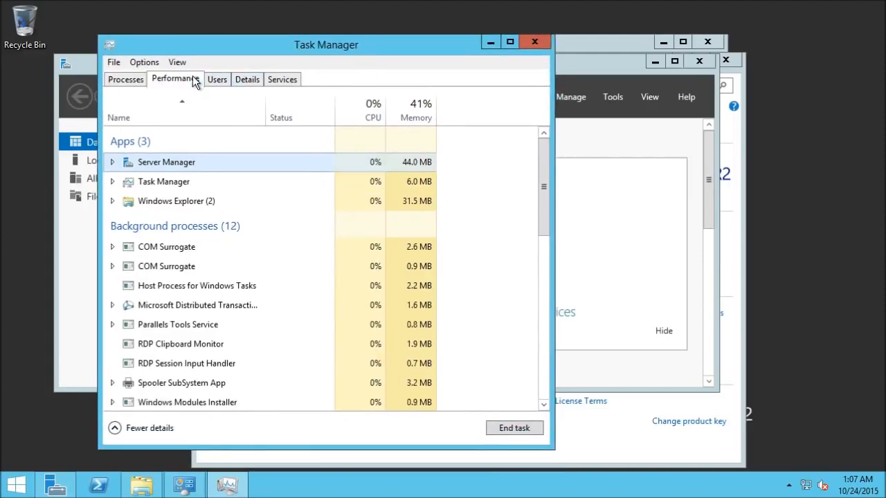
{"action": "left_click", "coordinate": [194, 81]}
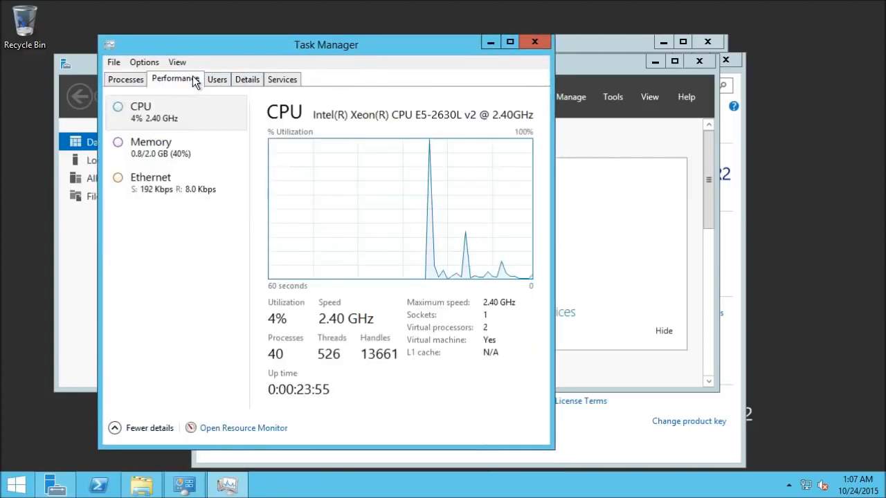
{"action": "left_click", "coordinate": [149, 121]}
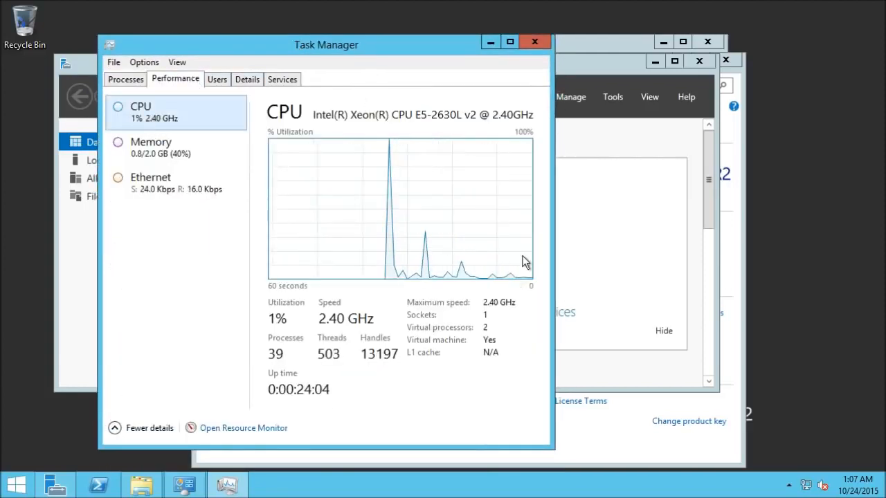
- Close Task Manager, Server Manager, This PC and the System window on the server
{"action": "left_click", "coordinate": [533, 44]}
{"action": "left_click", "coordinate": [700, 59]}
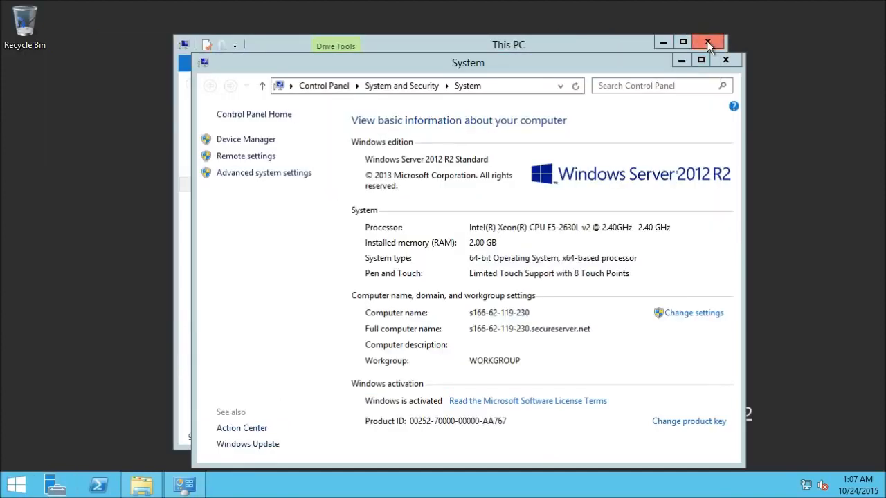
{"action": "left_click", "coordinate": [708, 42]}
{"action": "left_click", "coordinate": [730, 63]}
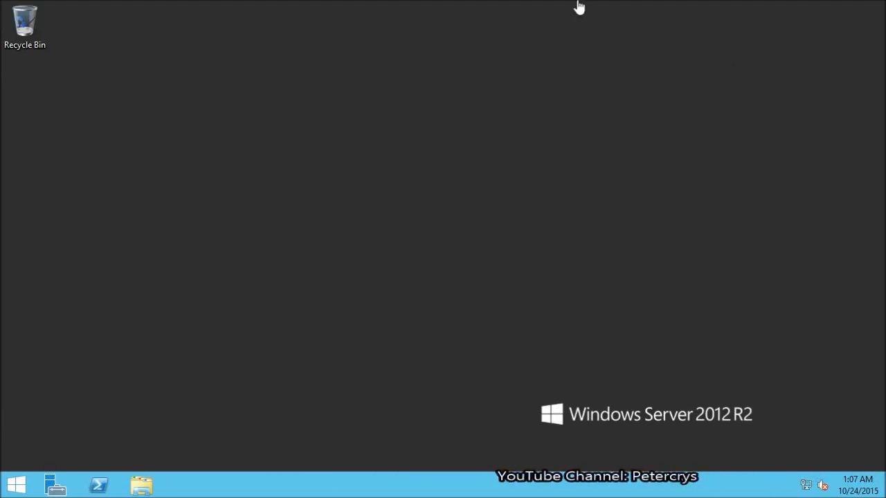
- Close the Remote Desktop session to 166.62.119.230 and confirm the disconnection
{"action": "mouse_move", "coordinate": [540, 7]}
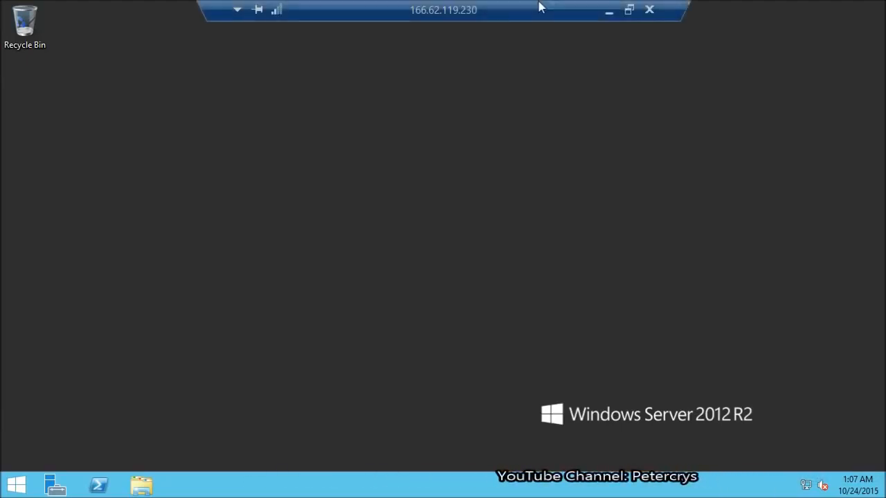
{"action": "left_click", "coordinate": [649, 10]}
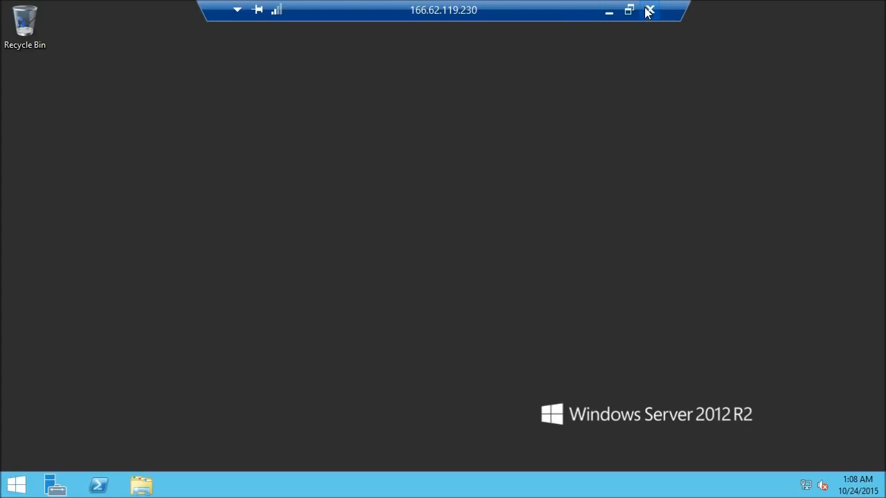
{"action": "left_click", "coordinate": [482, 281]}
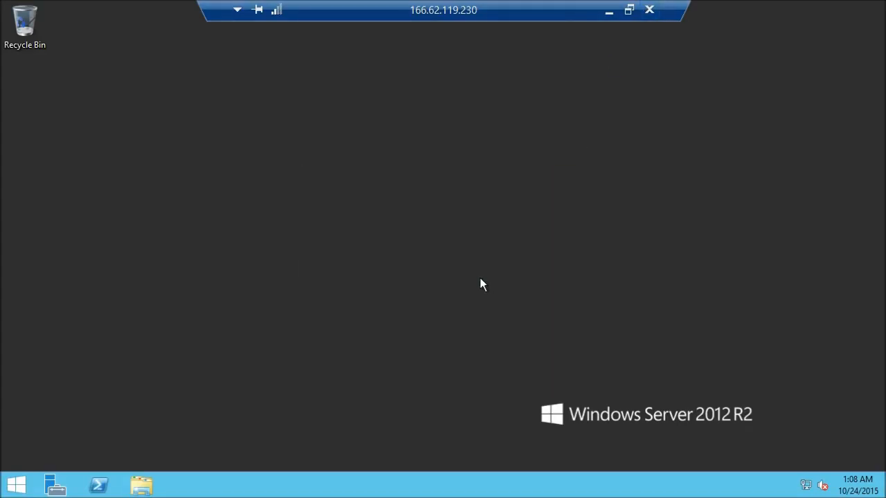